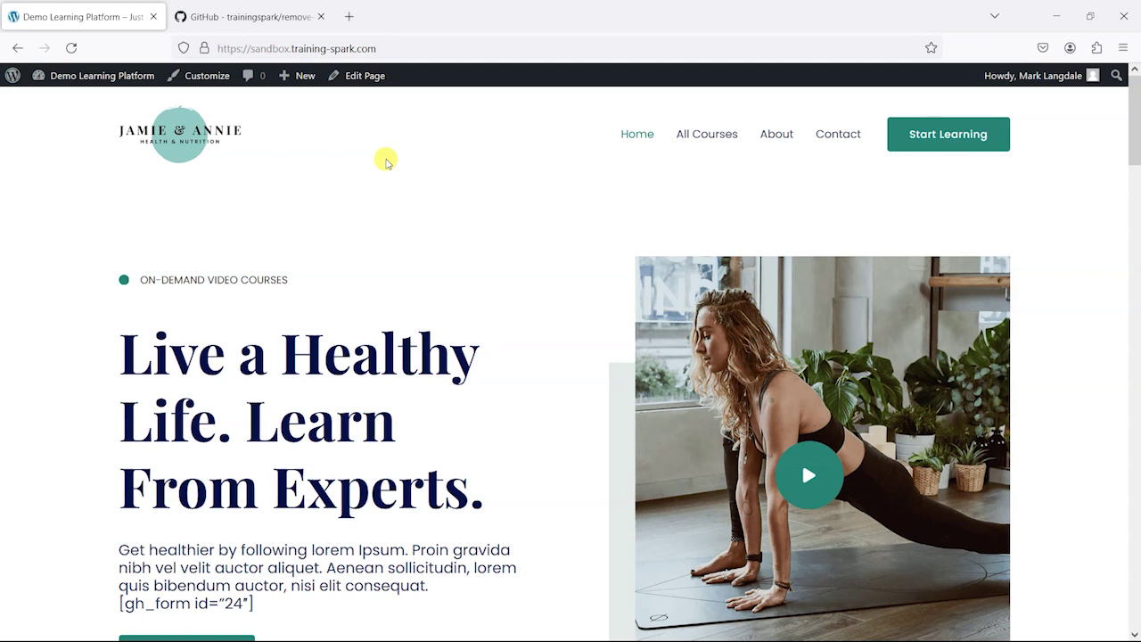
Open the site's admin dashboard and review the list of LearnDash lessons.
mouse_move(98, 75)
click(89, 98)
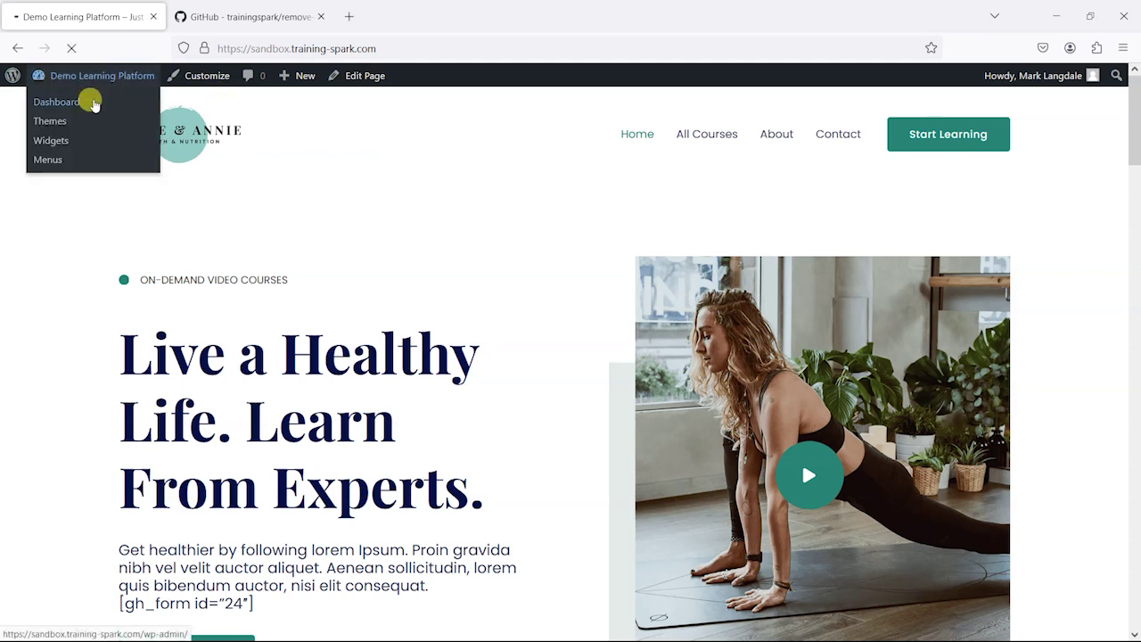
mouse_move(56, 216)
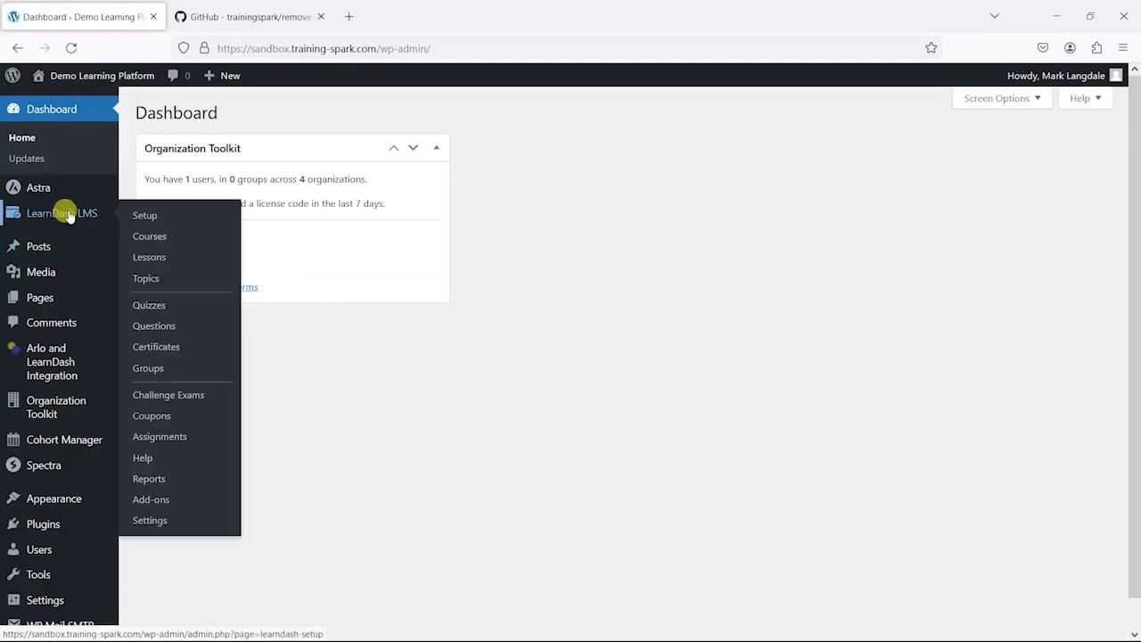
click(161, 264)
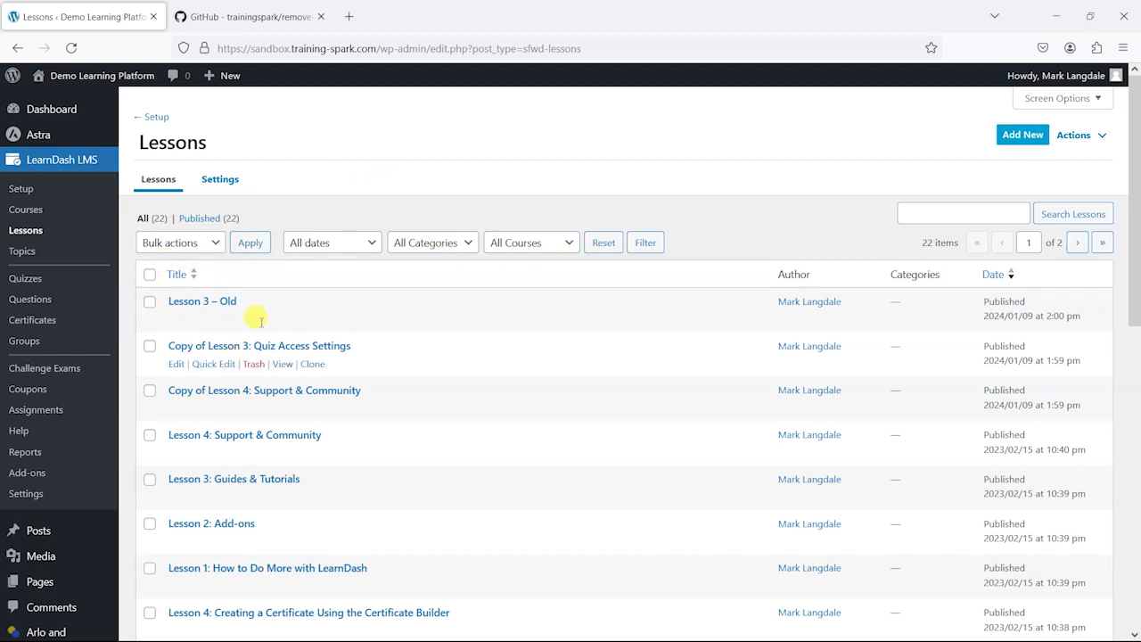
scroll(509, 359, down, 3)
scroll(451, 390, up, 3)
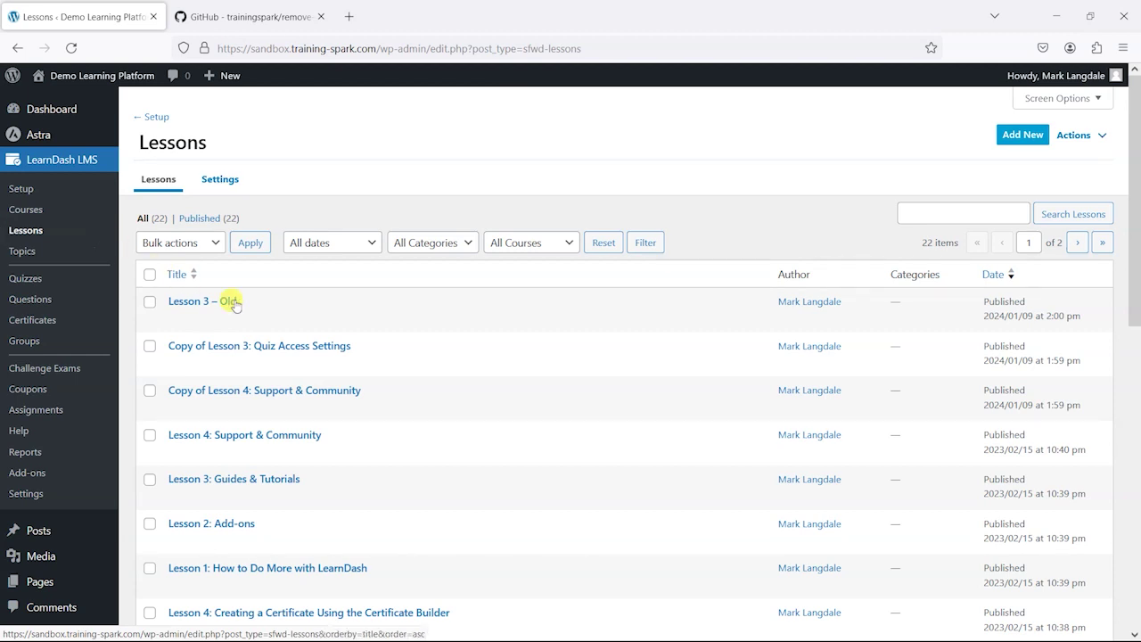
mouse_move(441, 299)
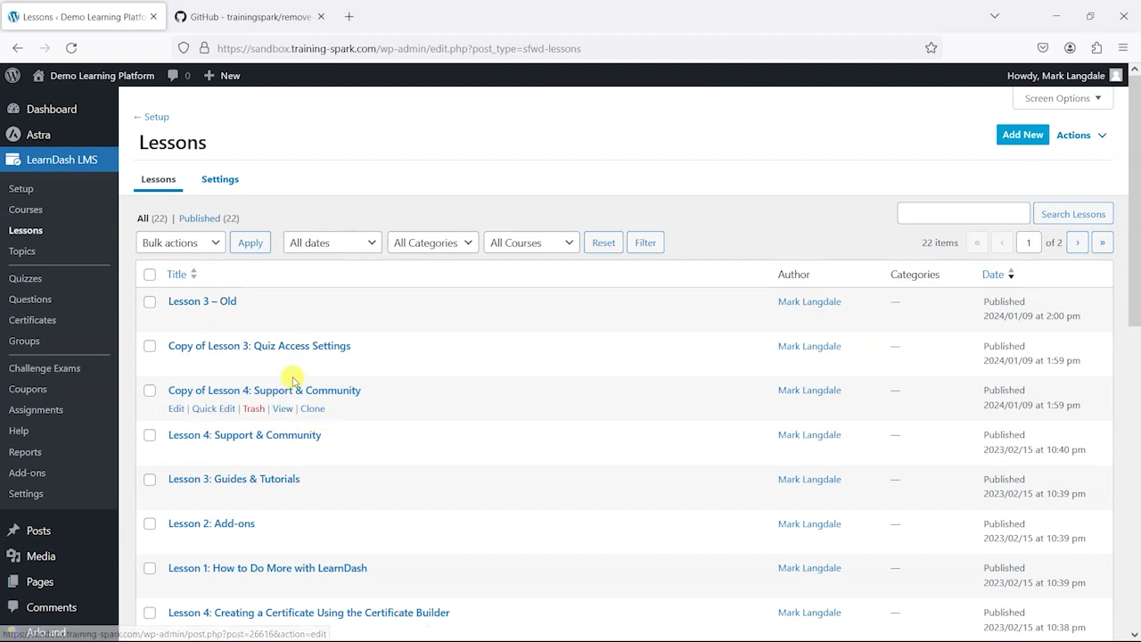
scroll(449, 372, down, 5)
scroll(465, 441, up, 6)
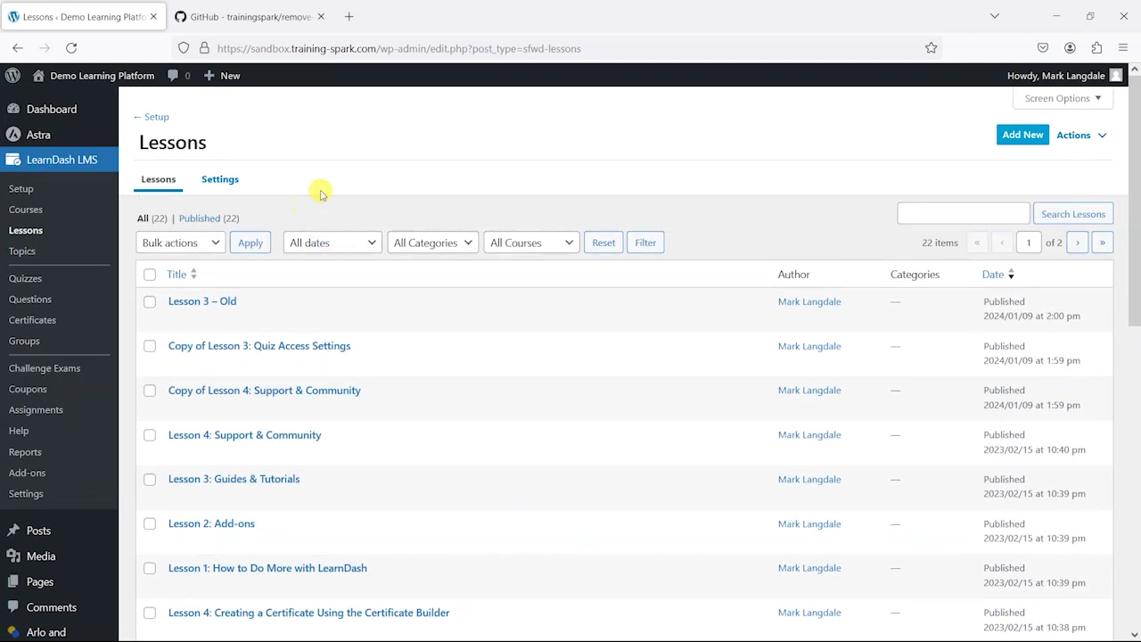
Switch to the remove-orphaned-ld-content repository on GitHub and download it as a ZIP file.
click(234, 16)
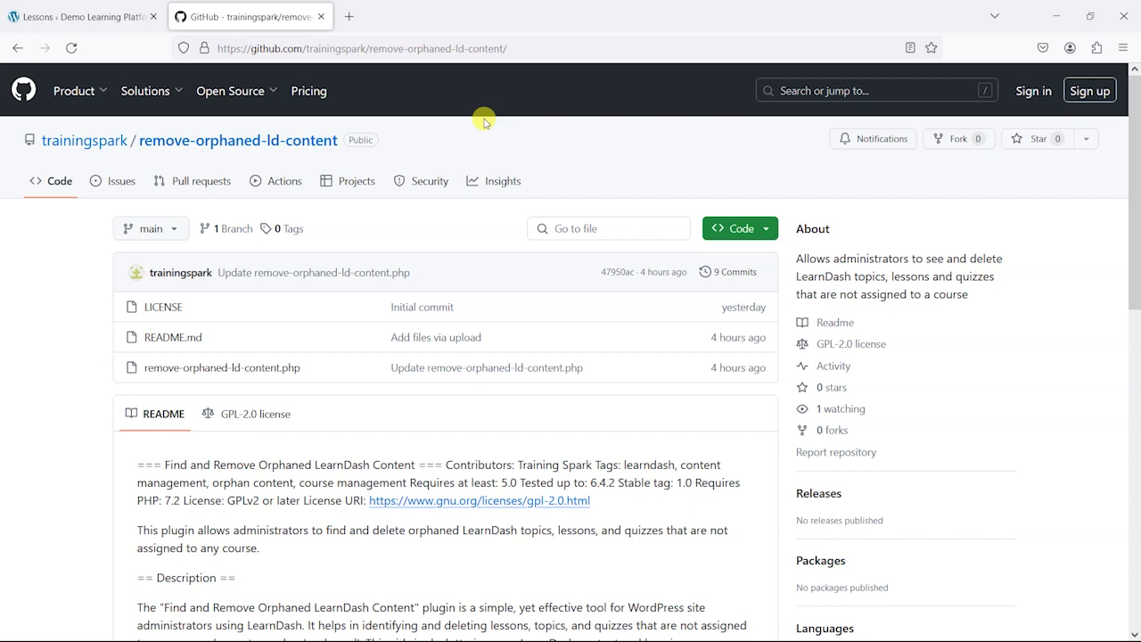
click(730, 229)
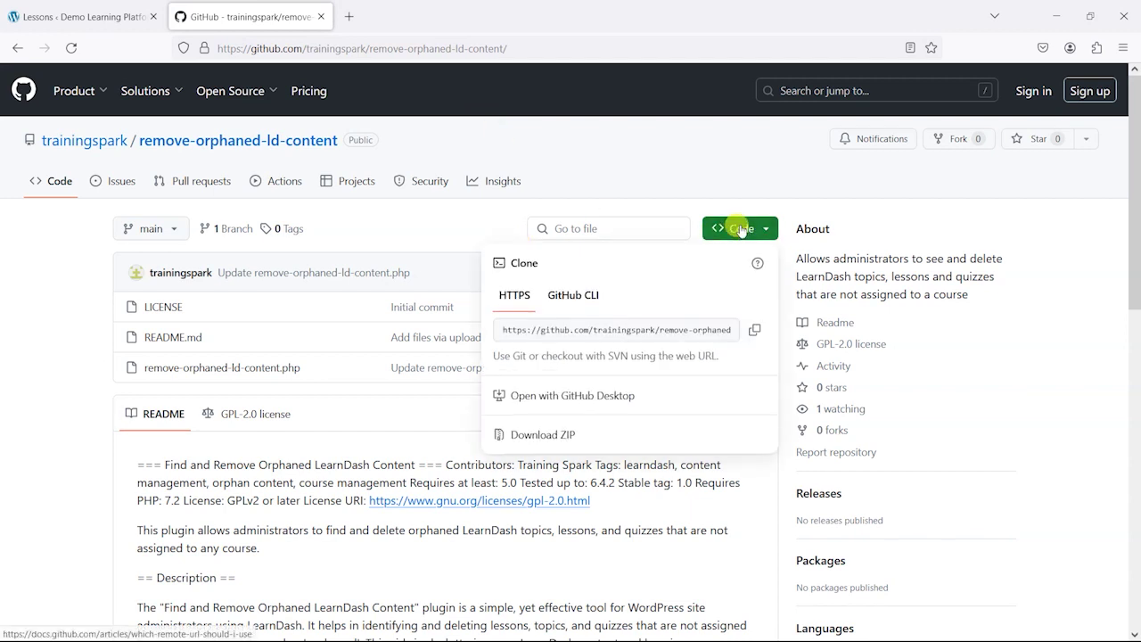
click(548, 437)
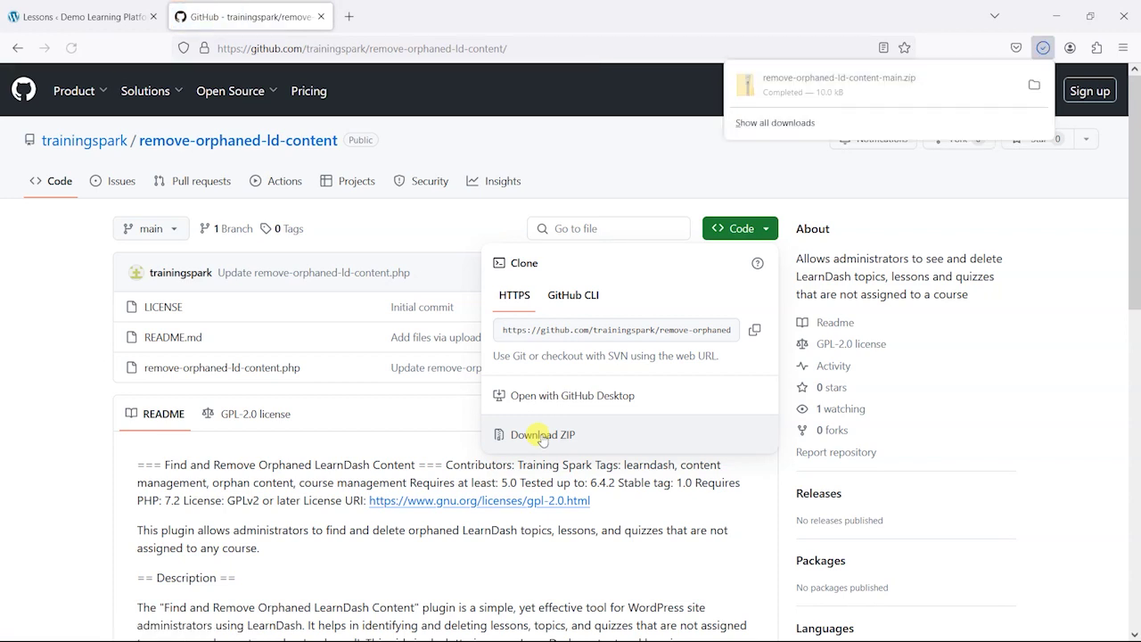
click(455, 228)
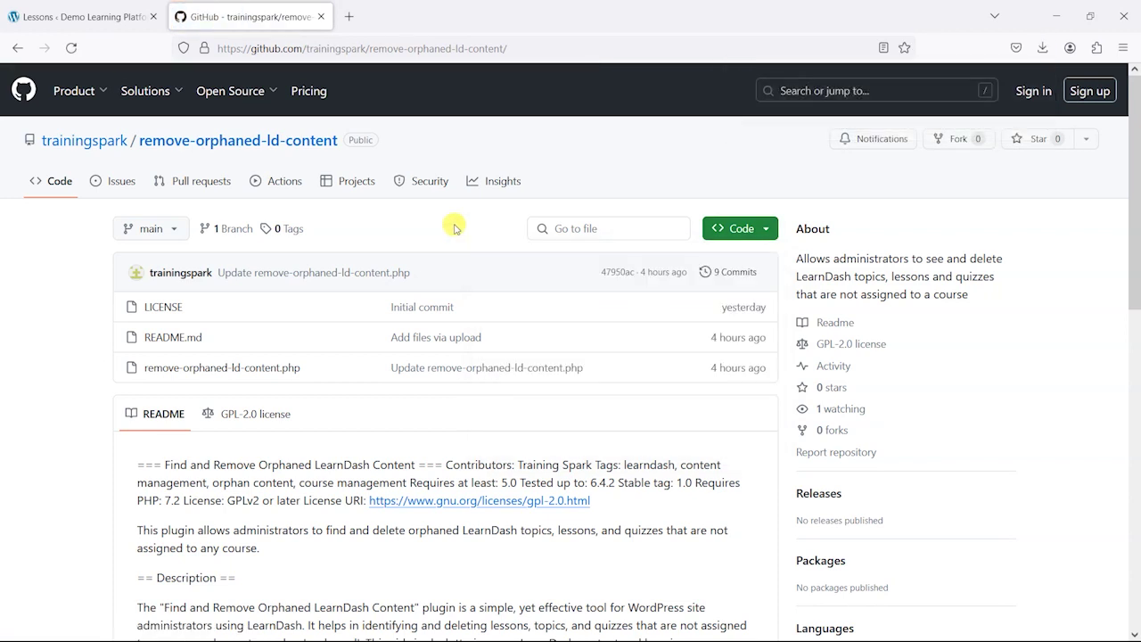
Return to the WordPress admin and open the page for adding a new plugin.
click(92, 12)
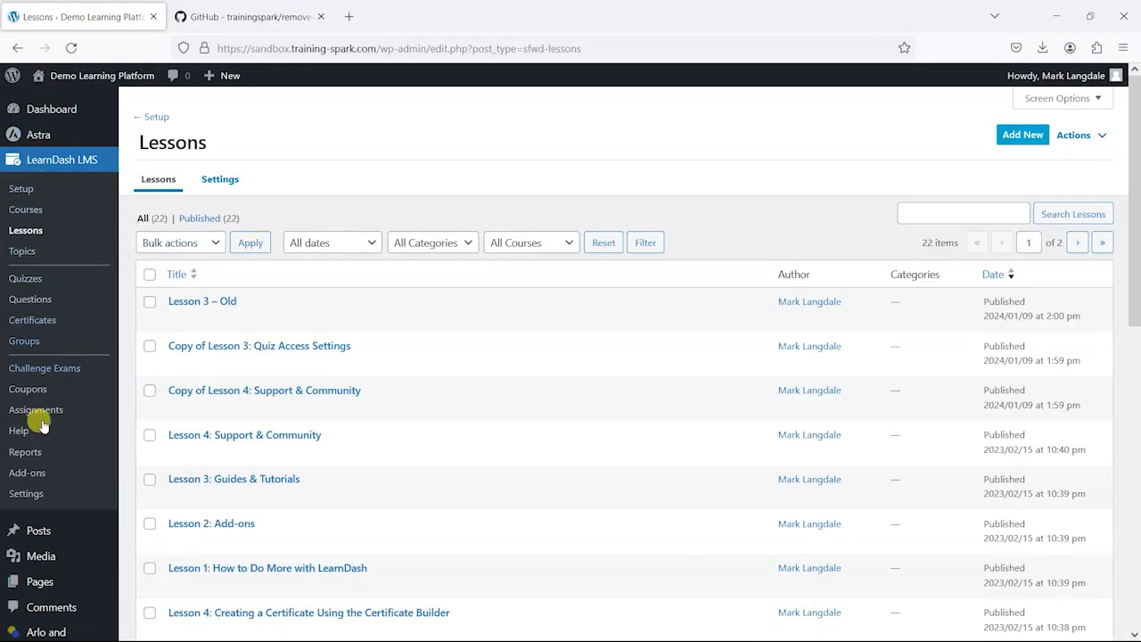
scroll(45, 482, down, 3)
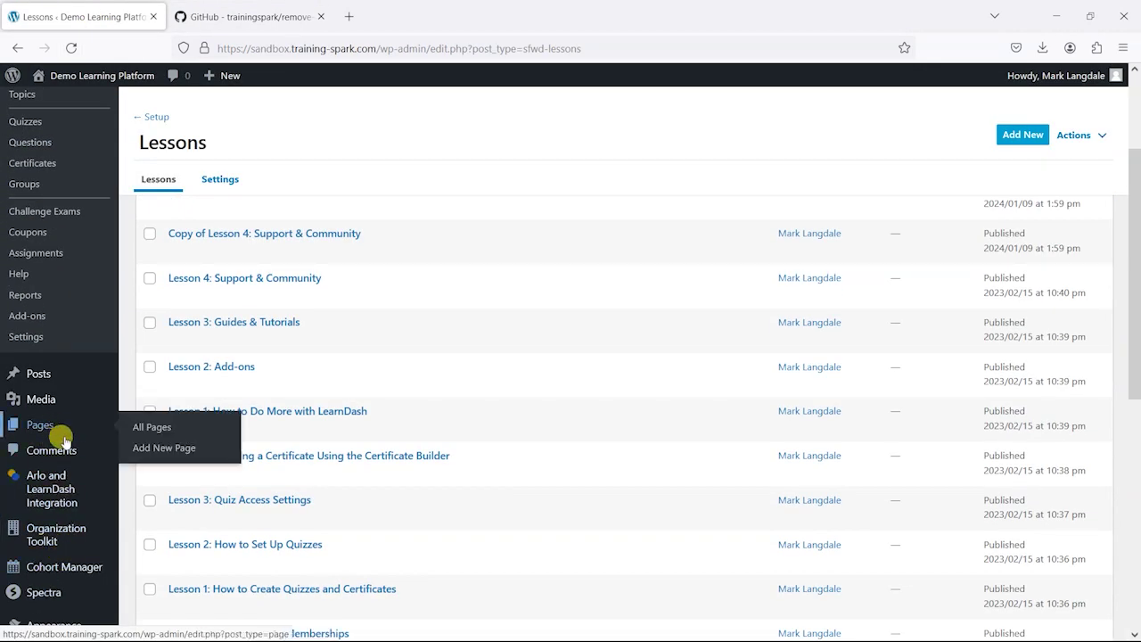
scroll(40, 517, down, 3)
click(34, 492)
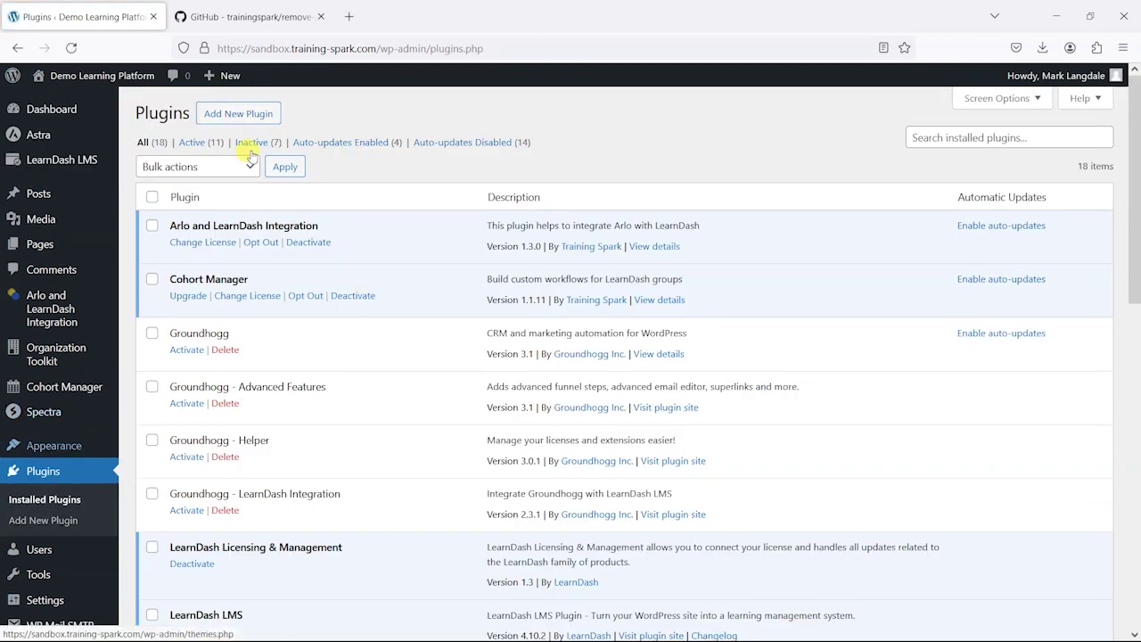
click(237, 114)
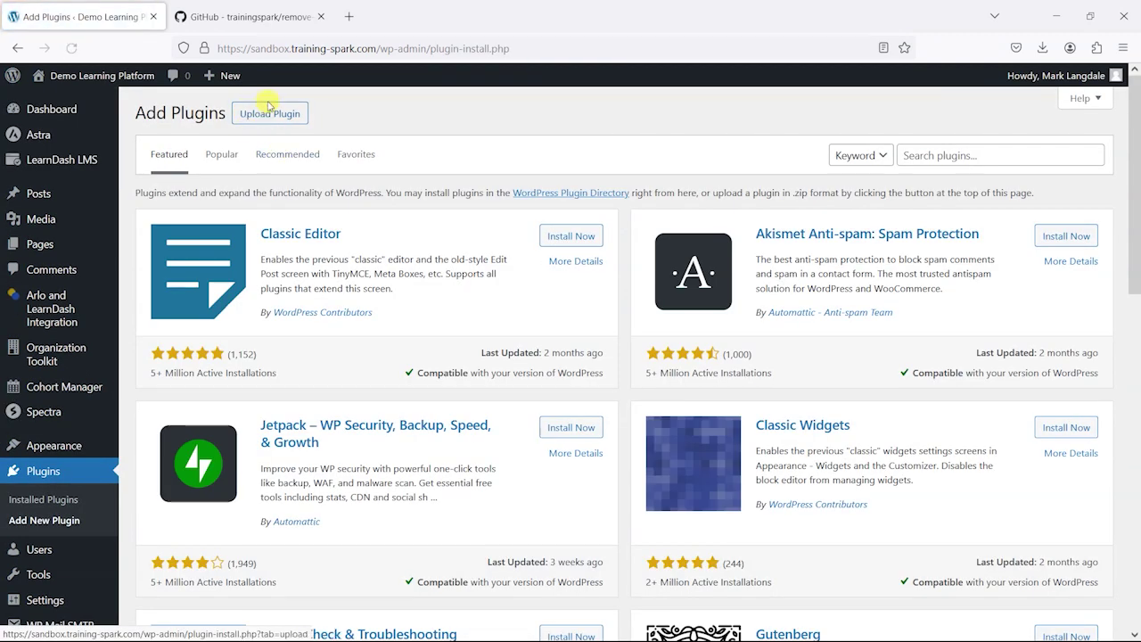
Upload and install the plugin file remove-orphaned-ld-content-main.zip, and activate the plugin.
click(250, 115)
click(526, 253)
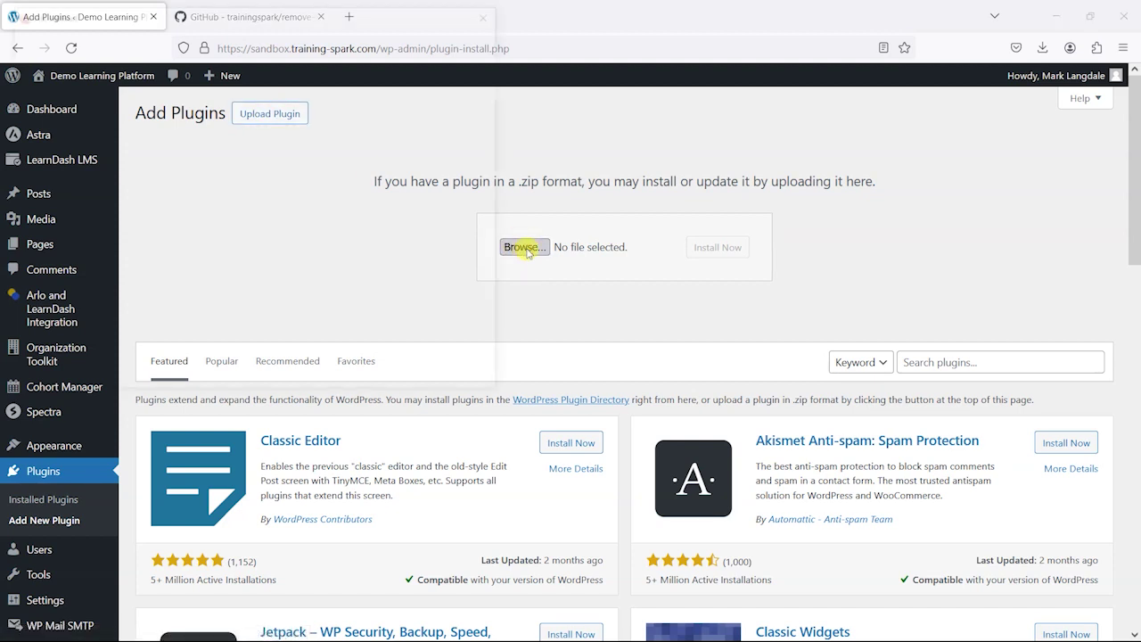
double_click(219, 98)
click(739, 248)
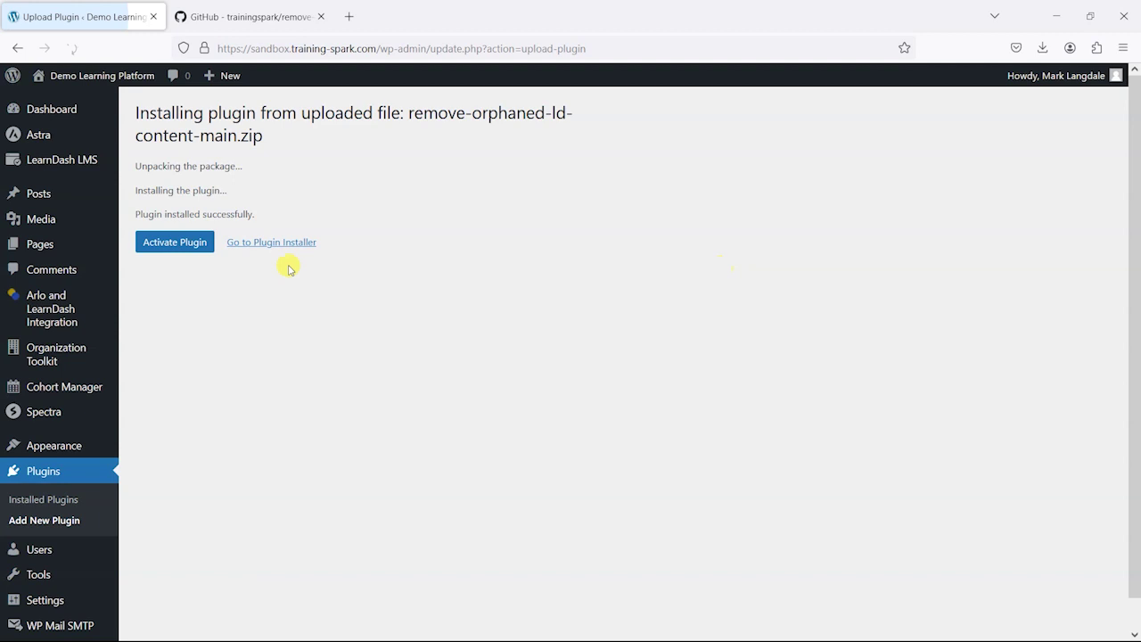
click(194, 244)
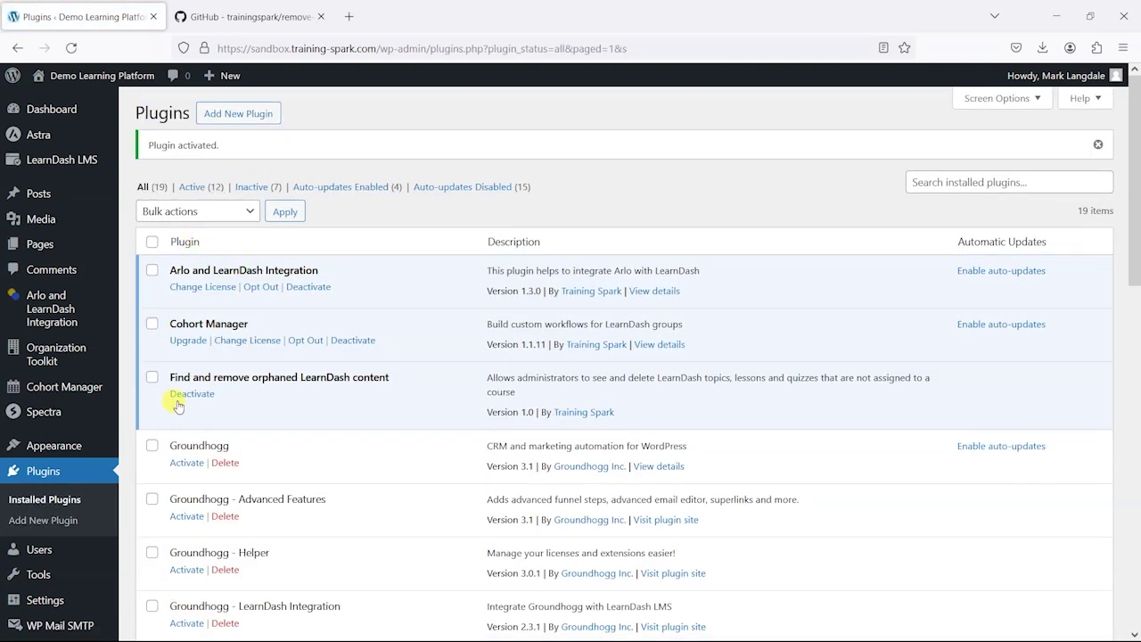
Open the Orphaned LearnDash content page and trash all the orphaned topics, lessons and quizzes it lists.
scroll(40, 384, down, 4)
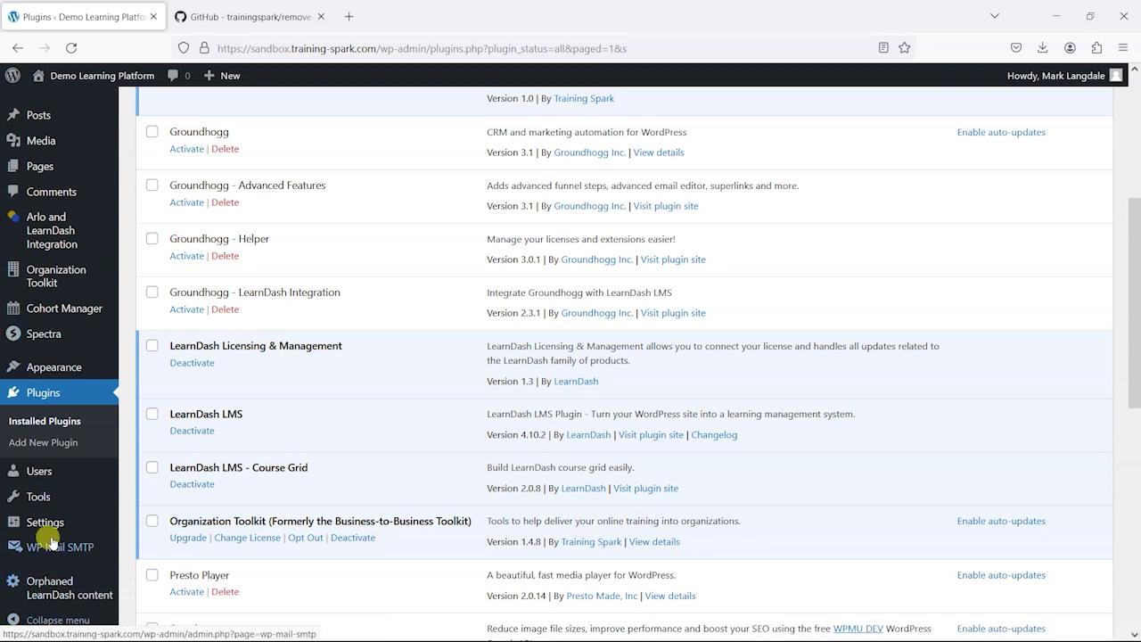
scroll(52, 542, up, 3)
scroll(52, 544, down, 2)
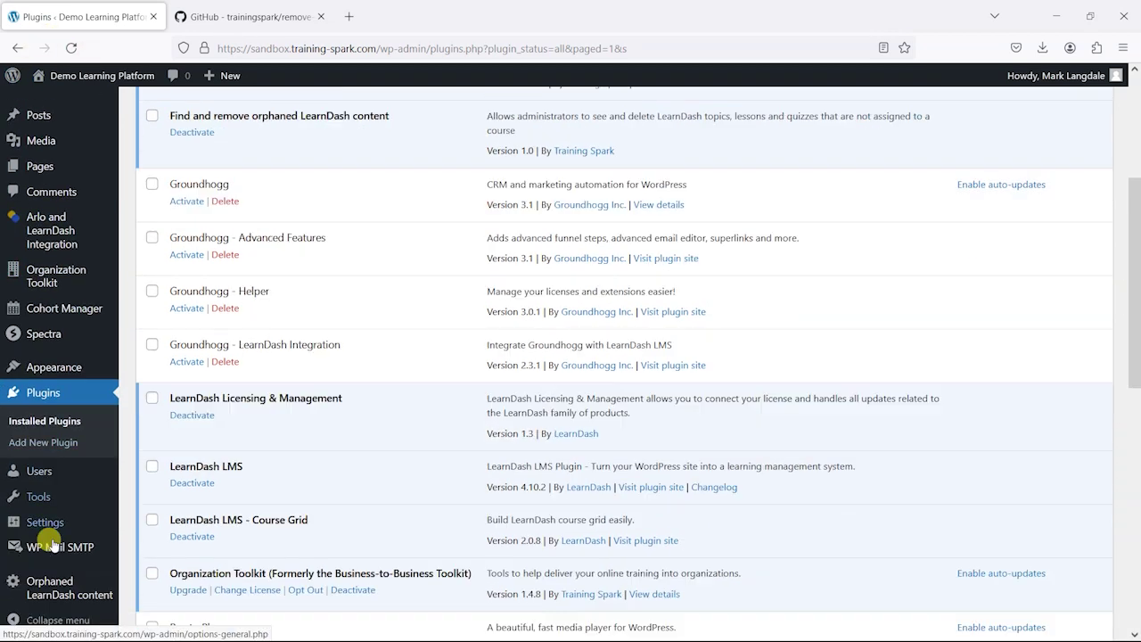
scroll(53, 544, down, 3)
click(51, 584)
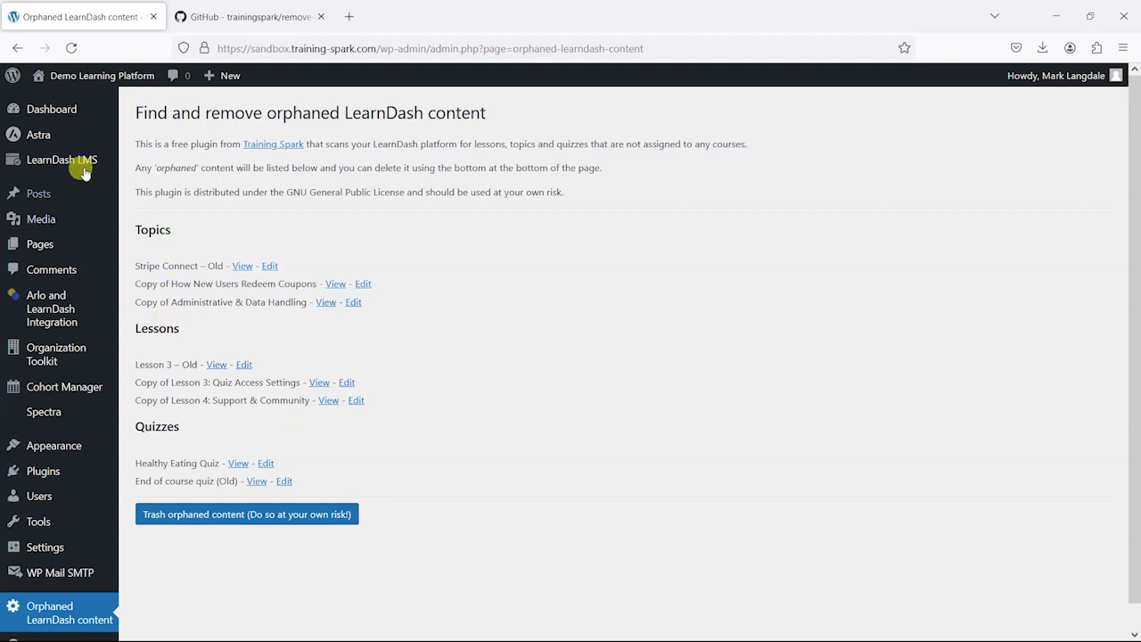
click(235, 516)
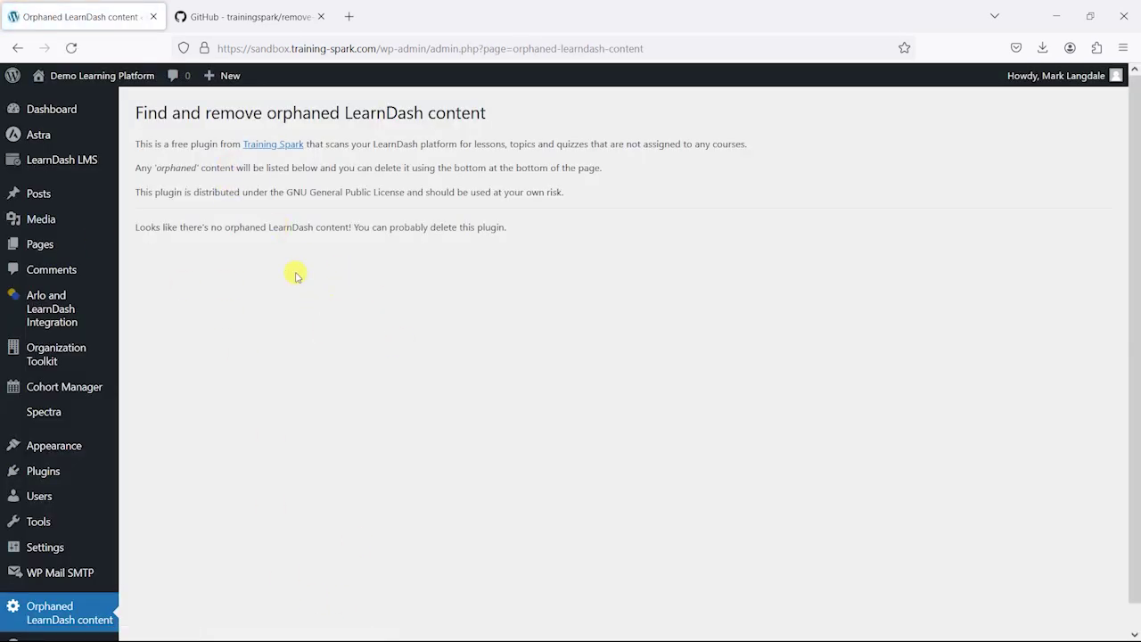
Open the LearnDash lessons list and view the lessons in its trash.
click(51, 159)
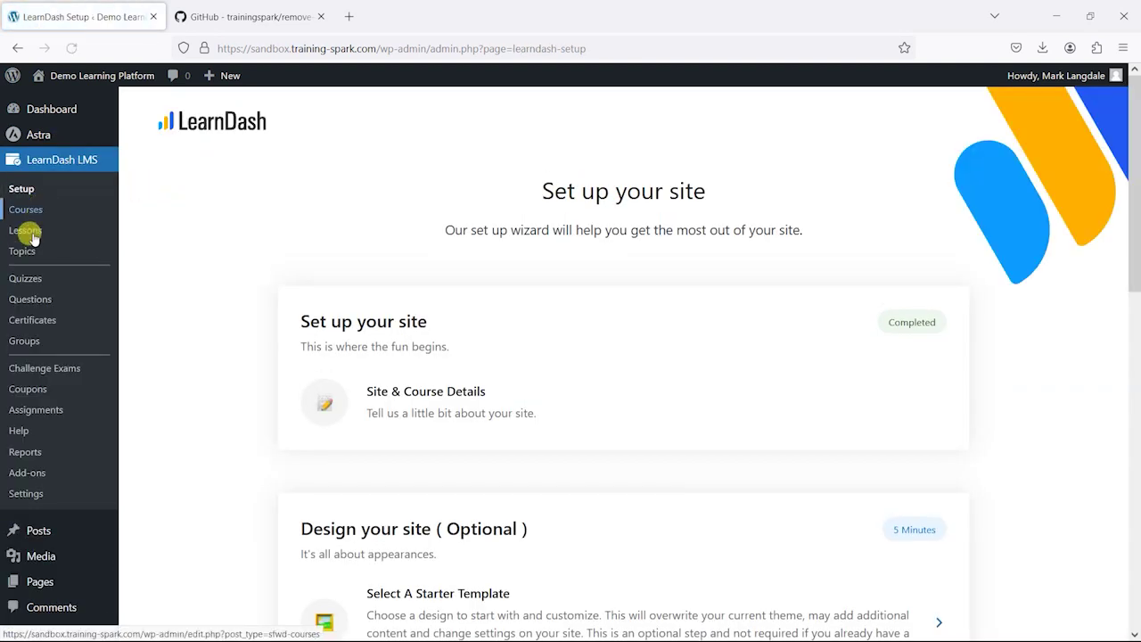
click(27, 230)
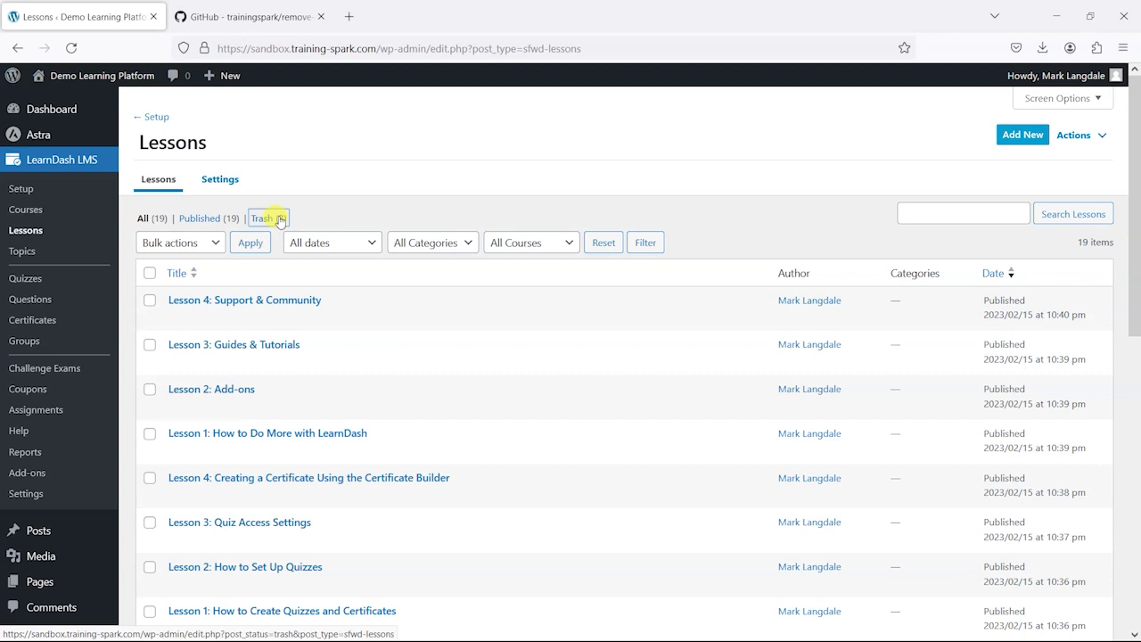
click(258, 217)
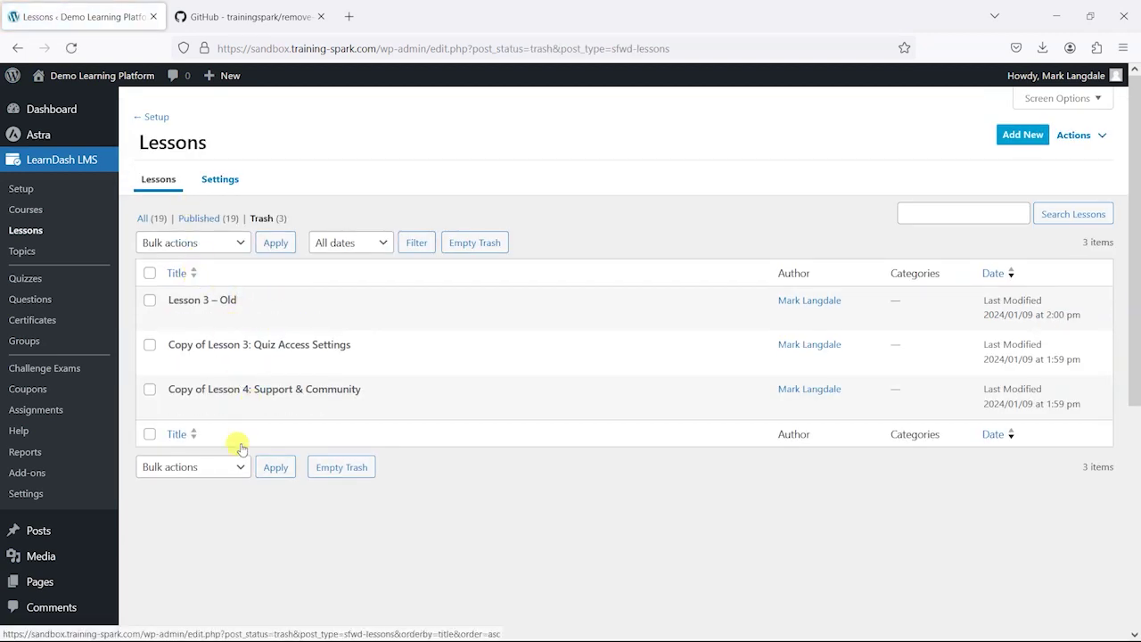
View the trashed LearnDash topics and examine the restore and permanent delete options for them.
click(24, 251)
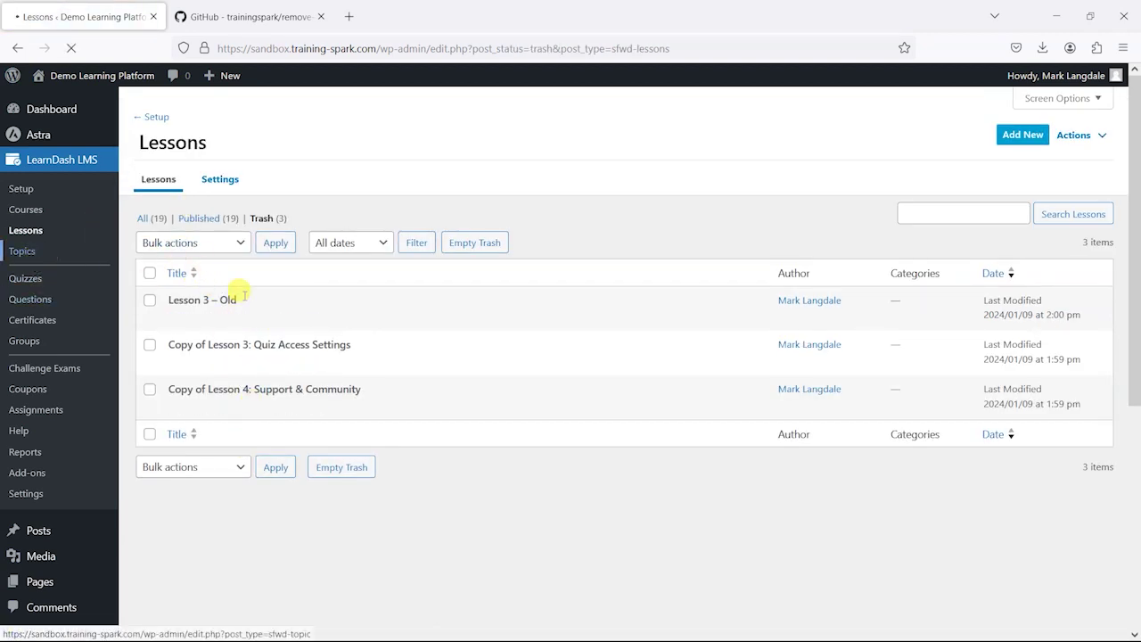
click(284, 219)
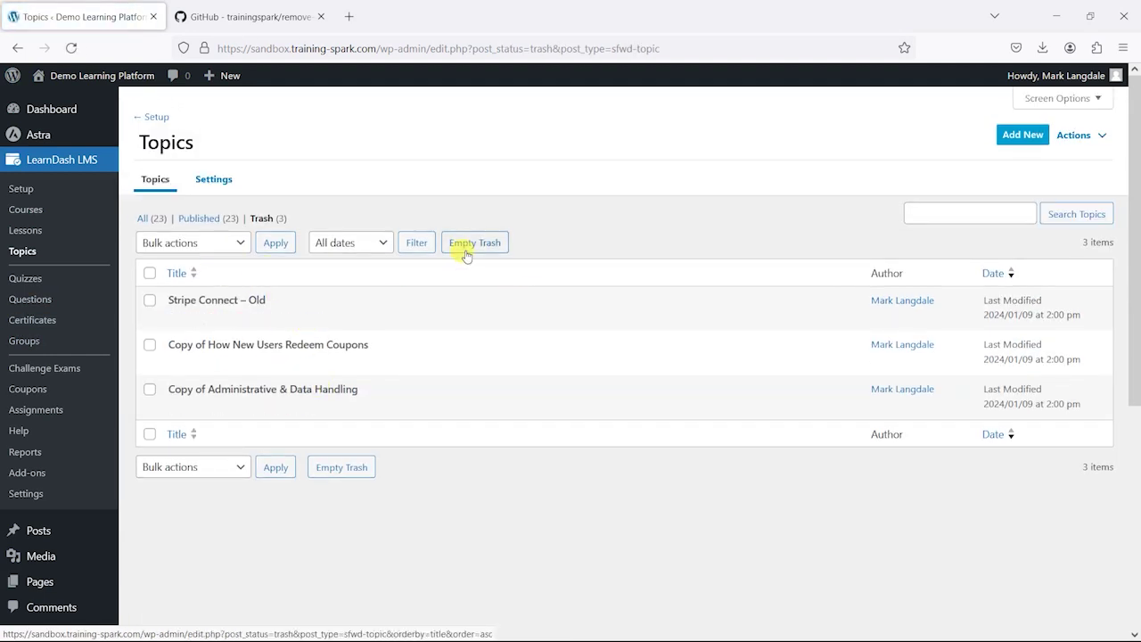
mouse_move(297, 301)
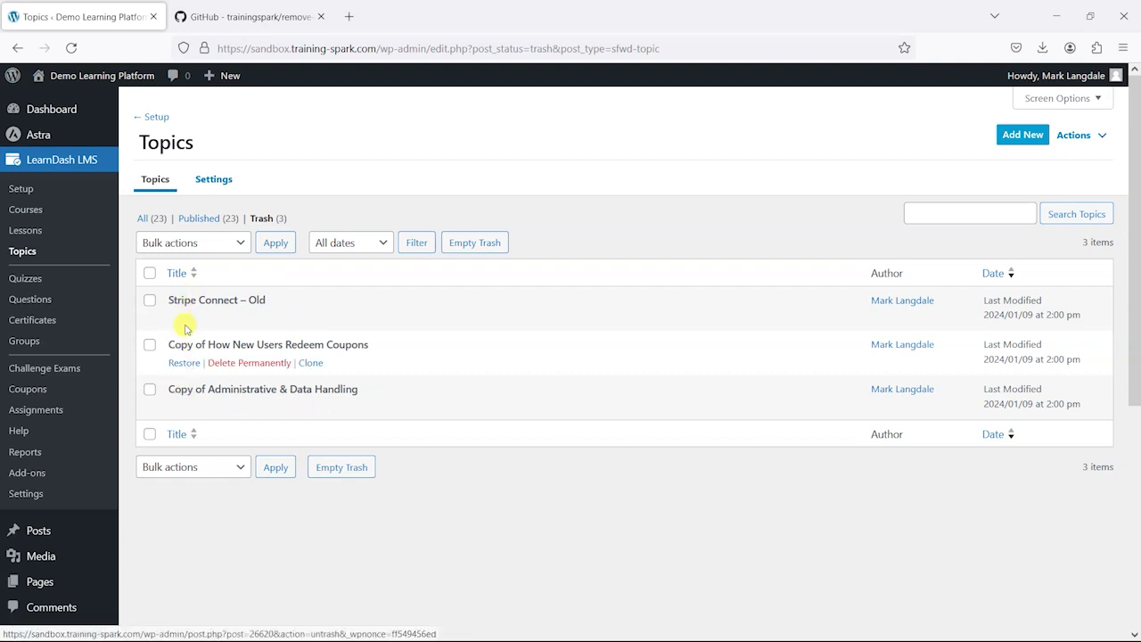
mouse_move(185, 321)
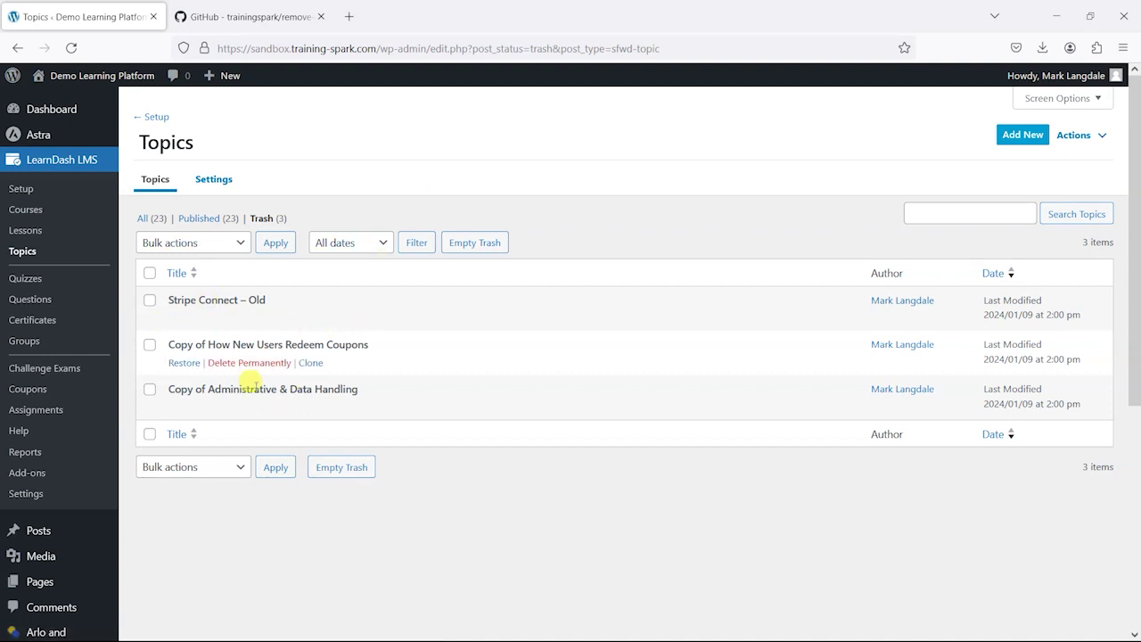
mouse_move(268, 415)
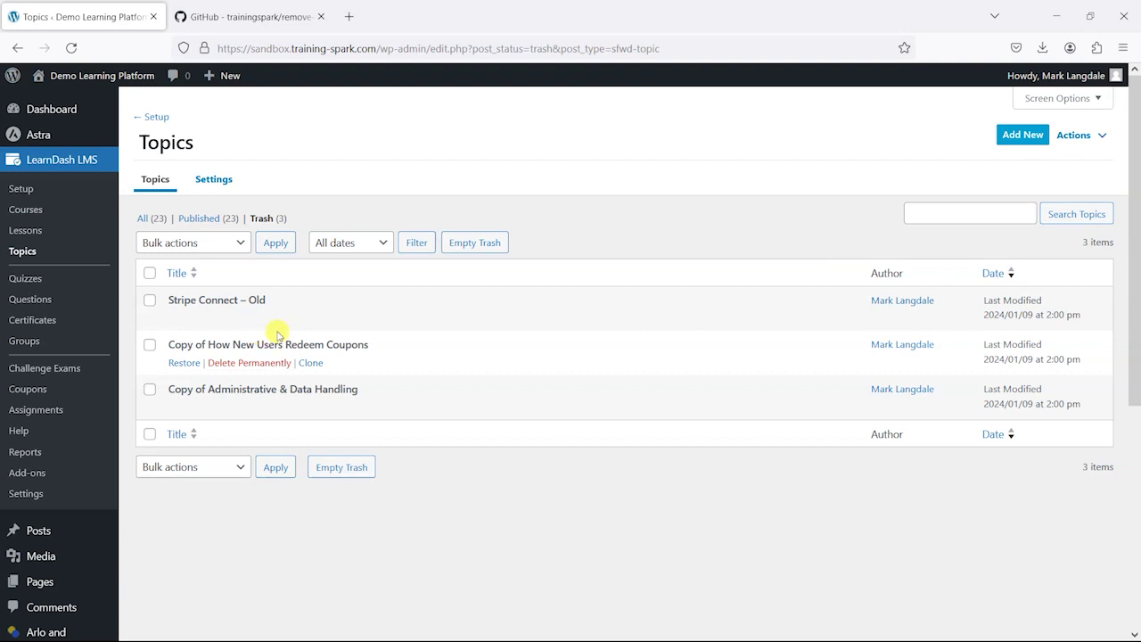
Recheck the Orphaned LearnDash content page for any remaining unassigned content.
scroll(268, 384, down, 5)
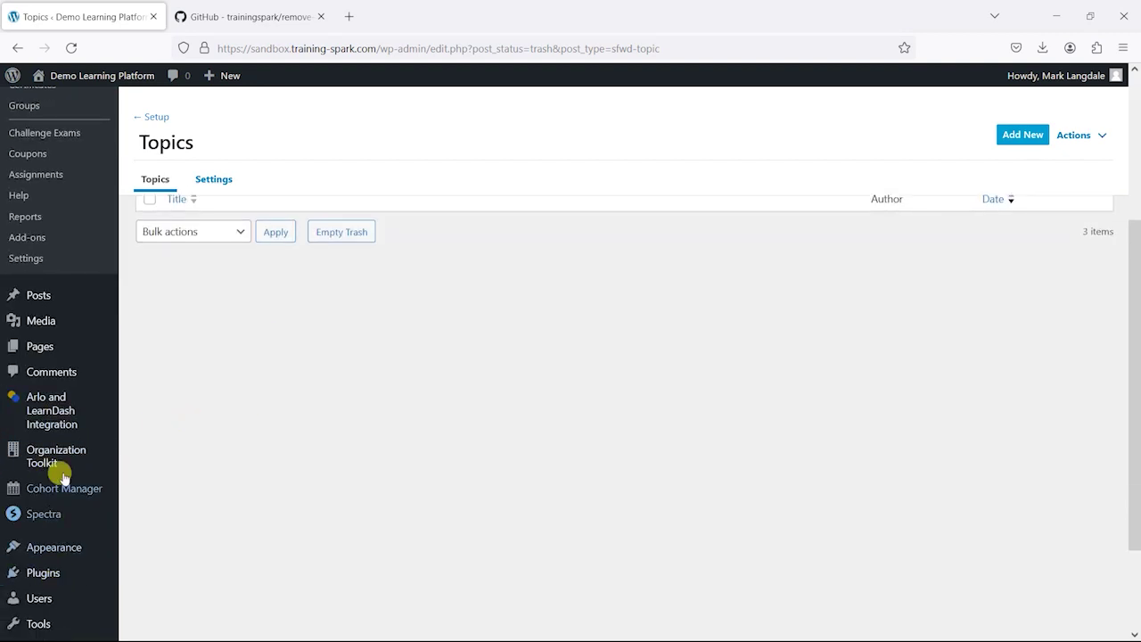
scroll(49, 553, down, 3)
click(49, 593)
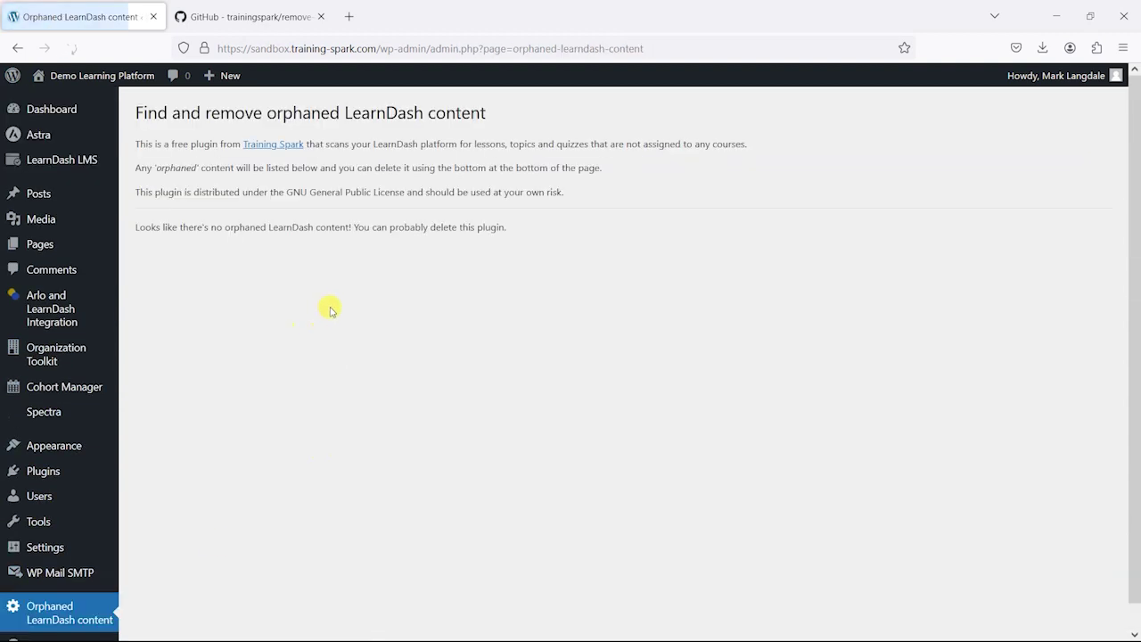
Deactivate the Find and remove orphaned LearnDash content plugin and delete it from the site.
click(43, 470)
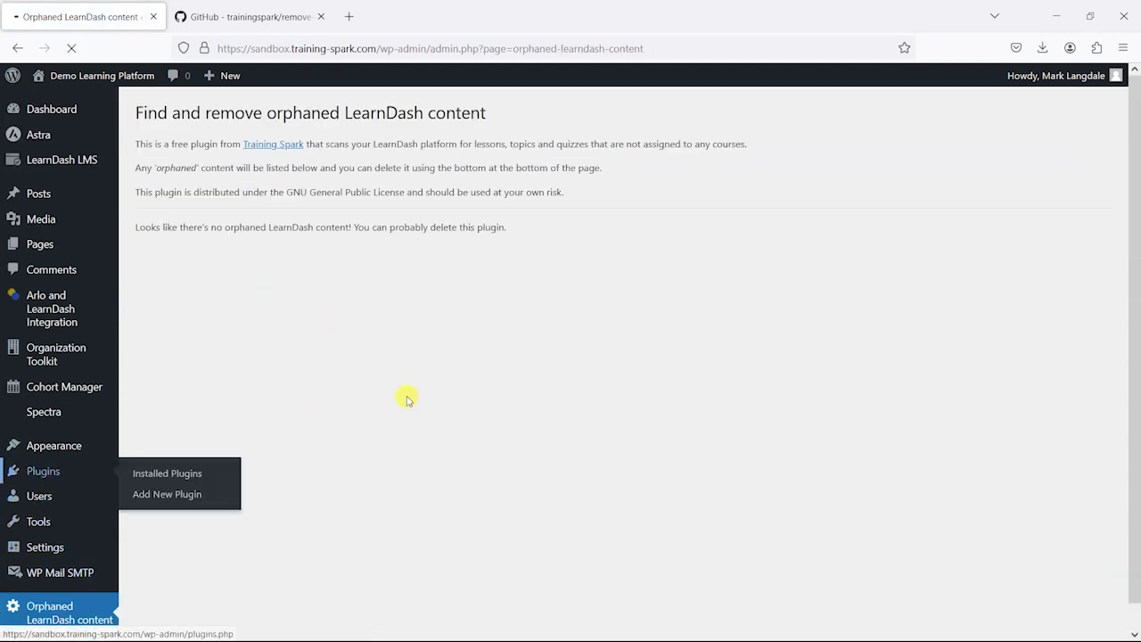
scroll(361, 353, down, 3)
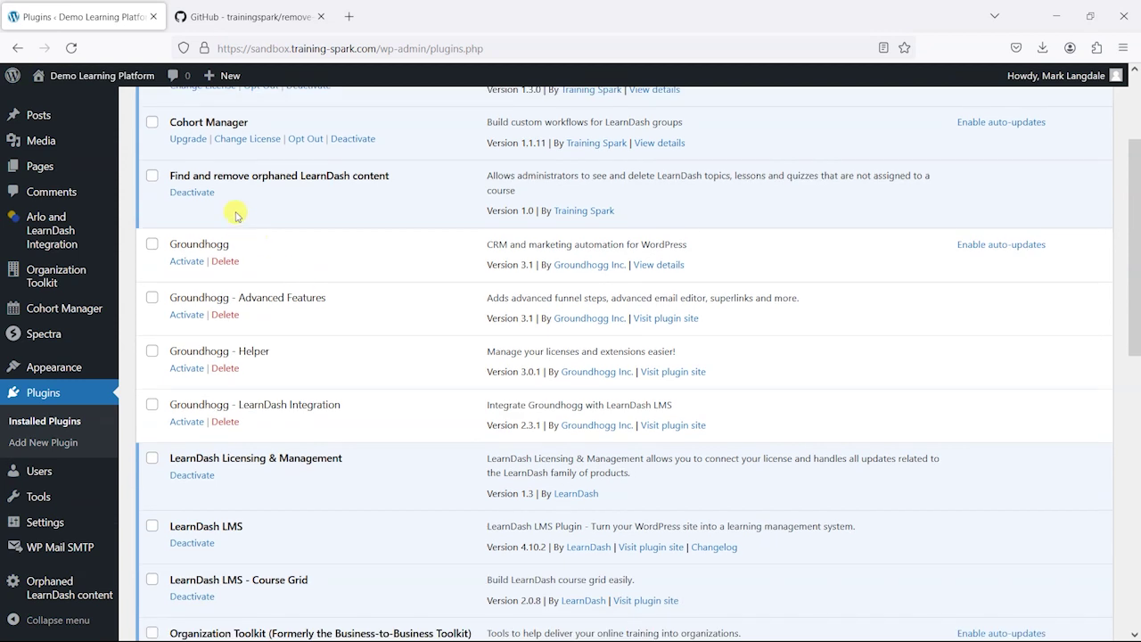
click(189, 192)
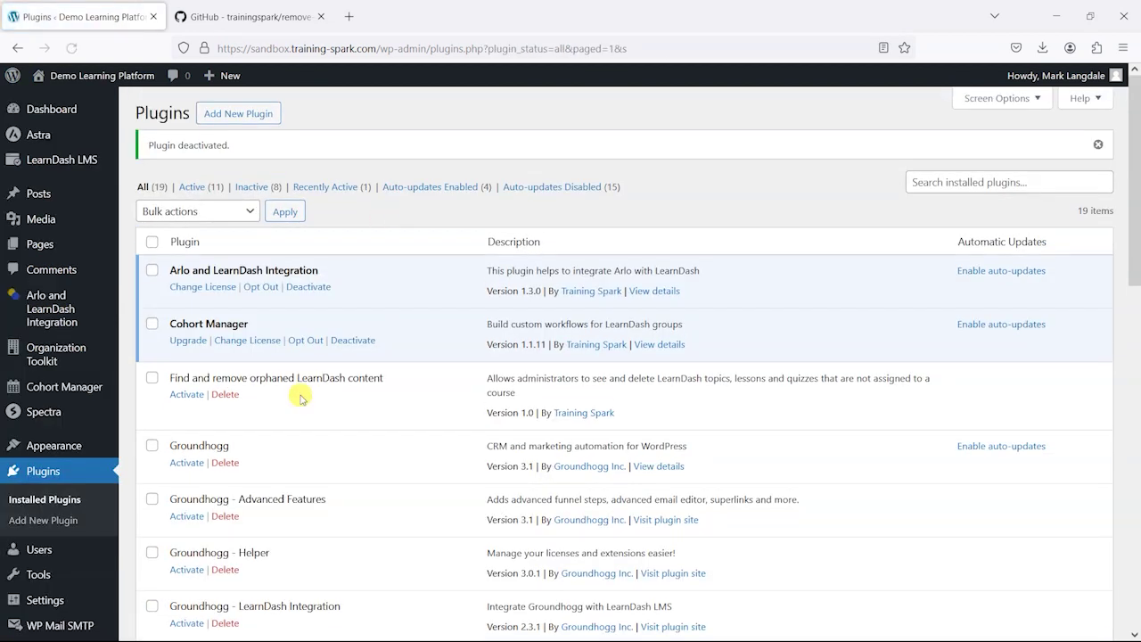
click(225, 395)
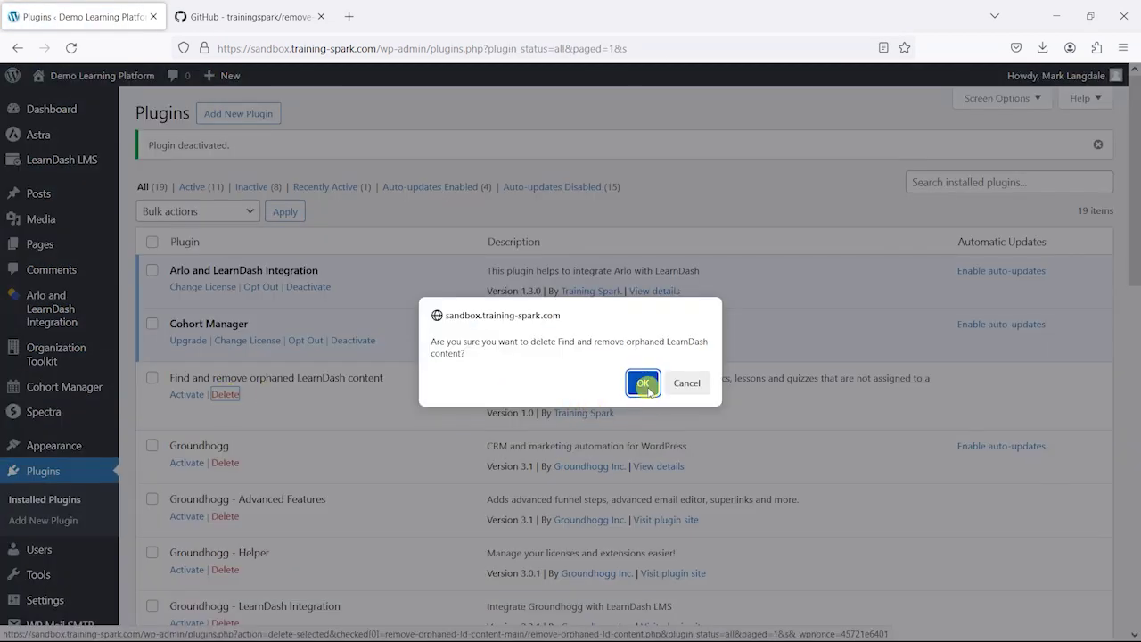
click(642, 384)
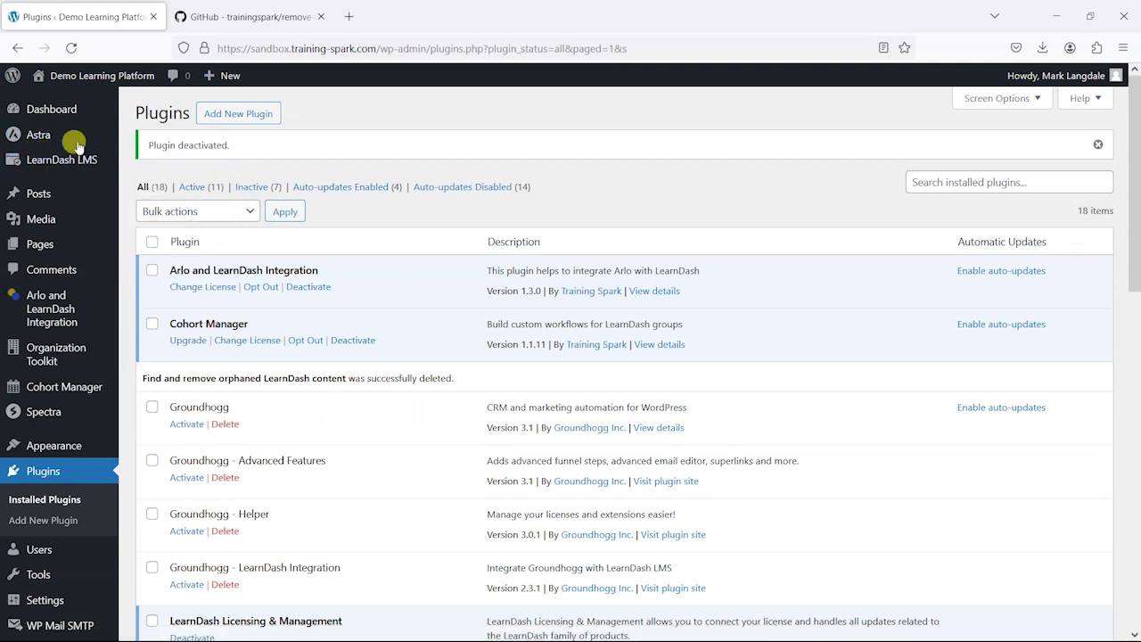
Check the LearnDash courses and lessons lists, and revisit the GitHub repository page before returning to the lessons.
mouse_move(59, 159)
click(149, 182)
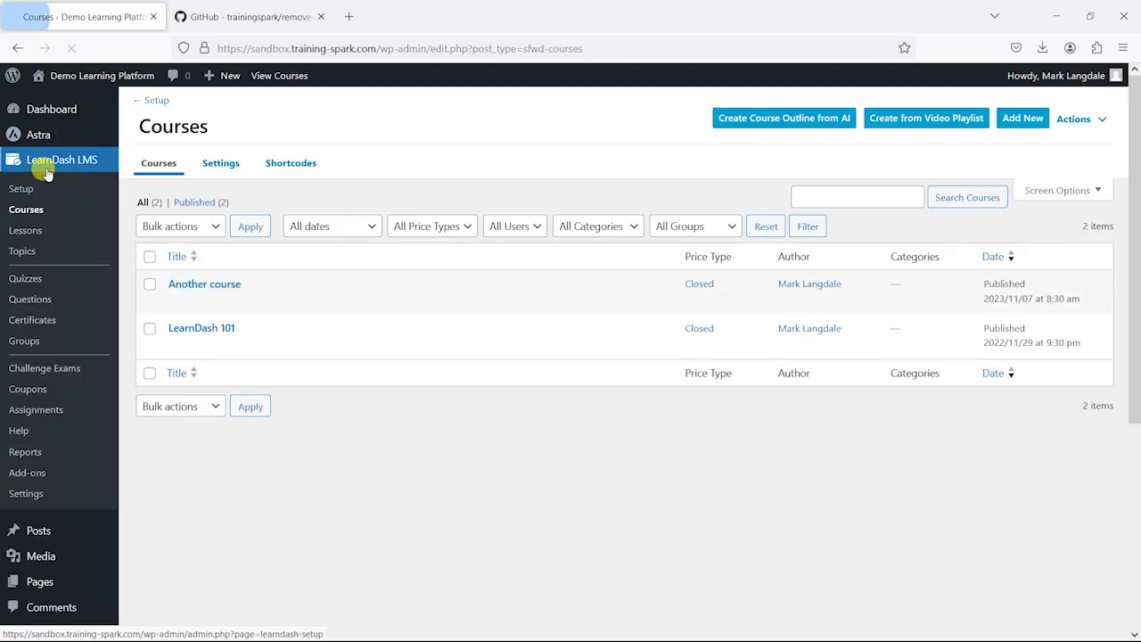
click(36, 230)
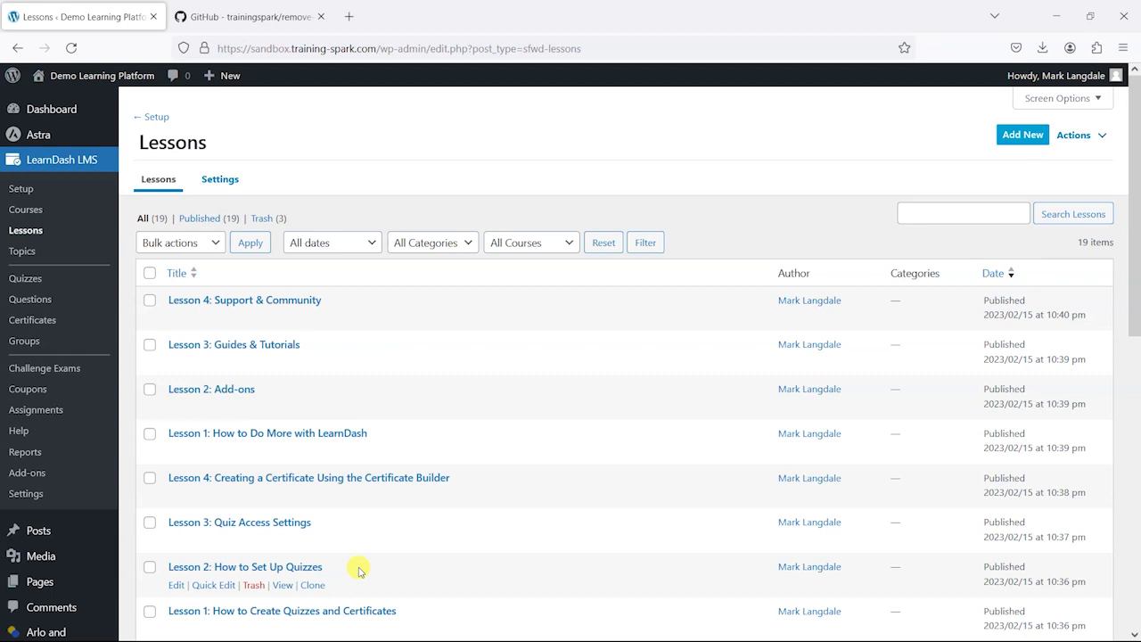
click(268, 16)
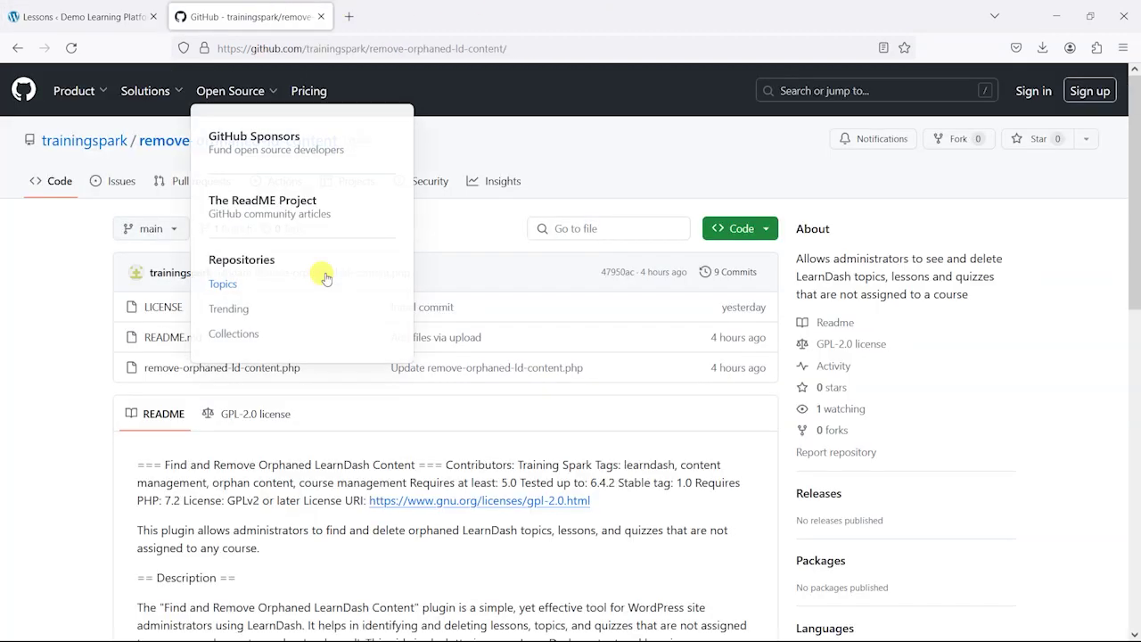
click(74, 9)
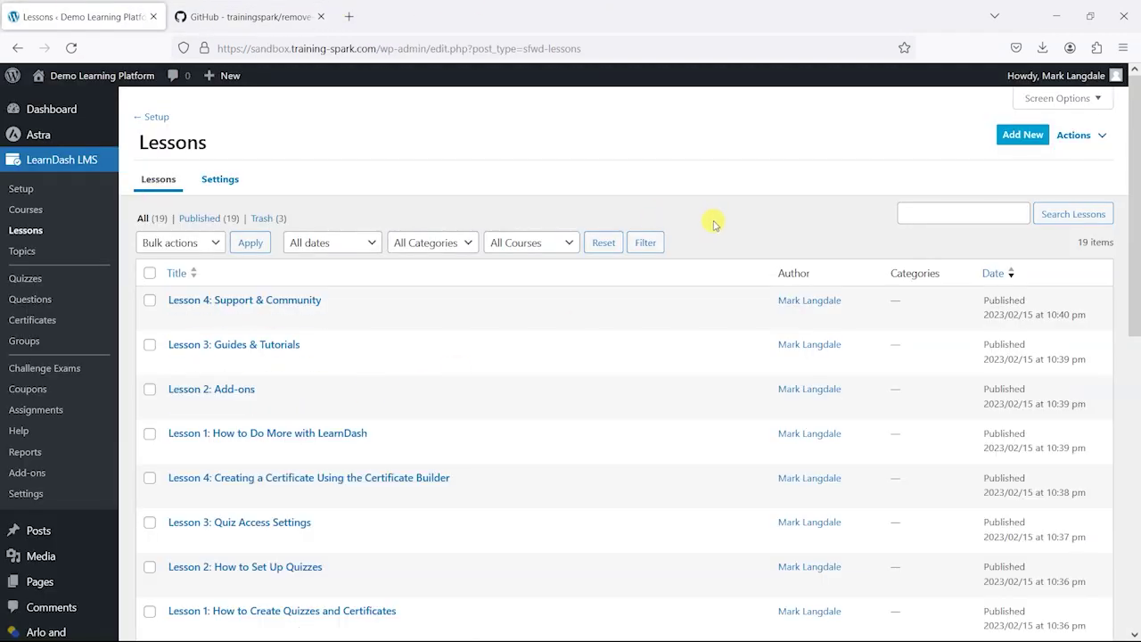